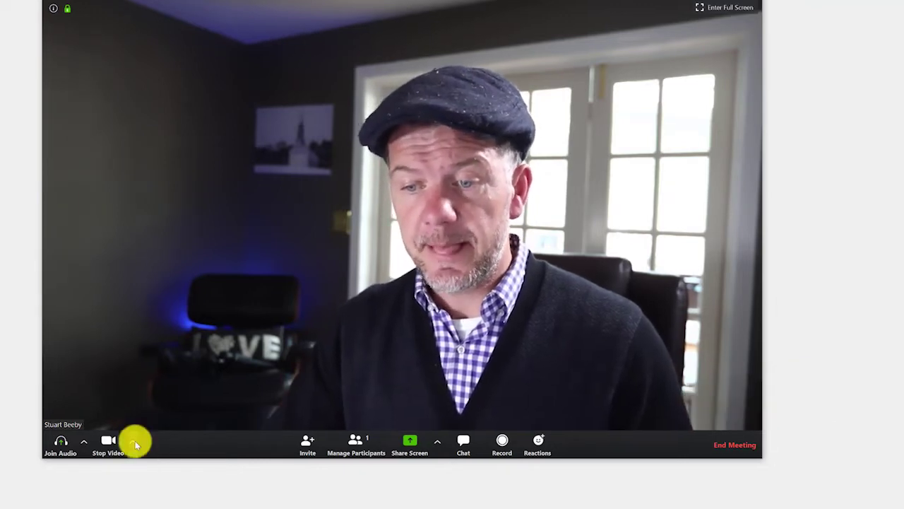
- In Video Settings from the camera menu, turn Mirror my video off and keep Touch up my appearance on
click(134, 438)
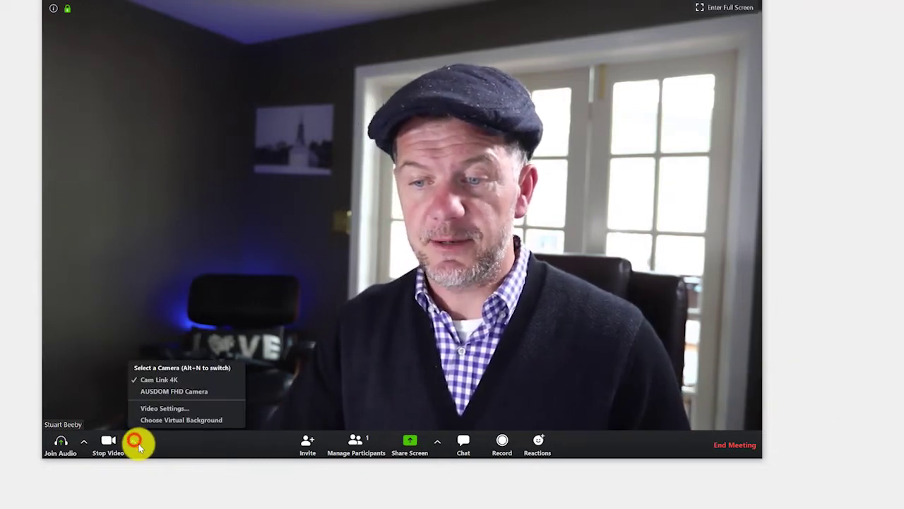
click(181, 409)
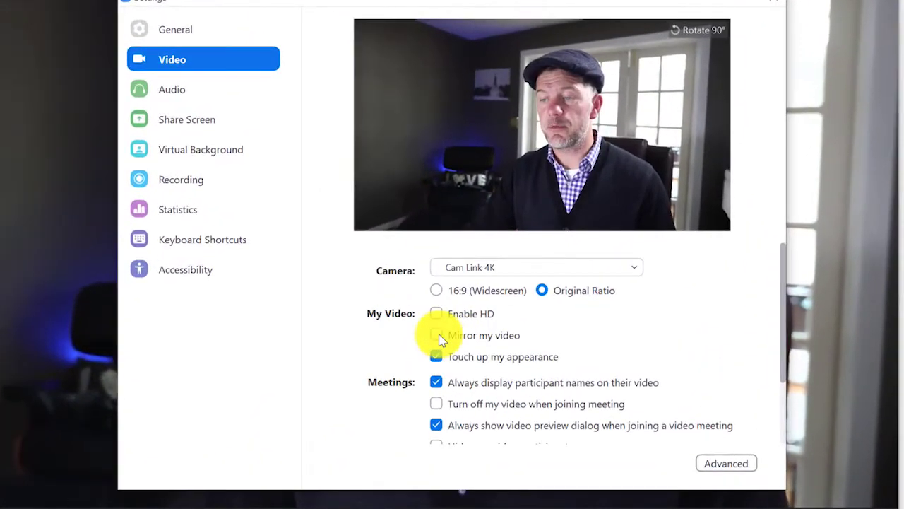
click(440, 316)
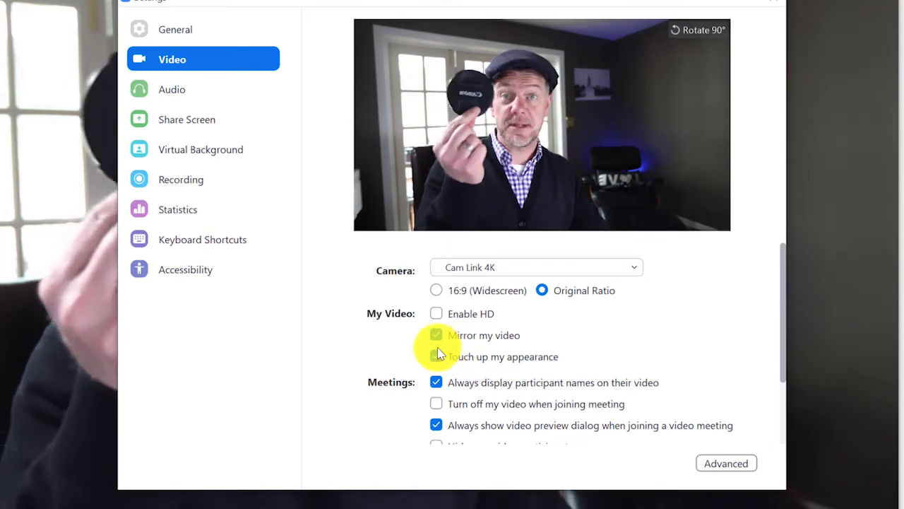
click(436, 337)
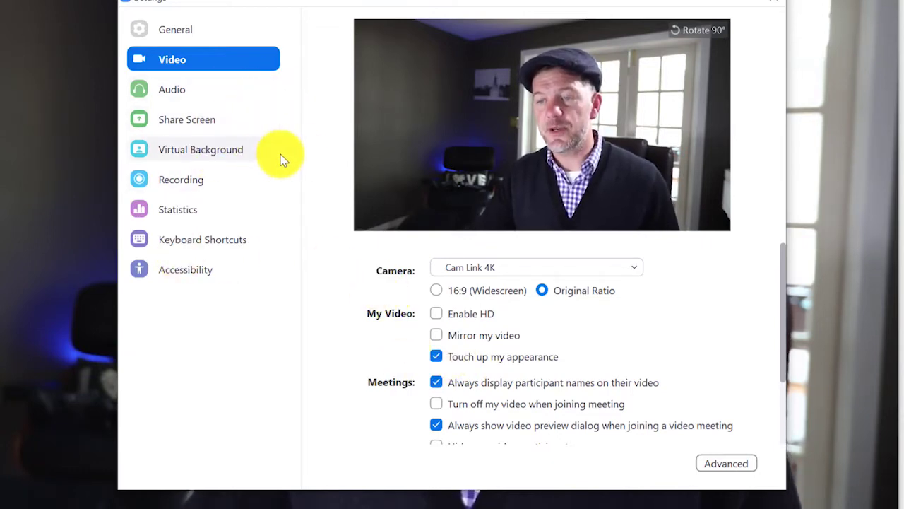
click(207, 150)
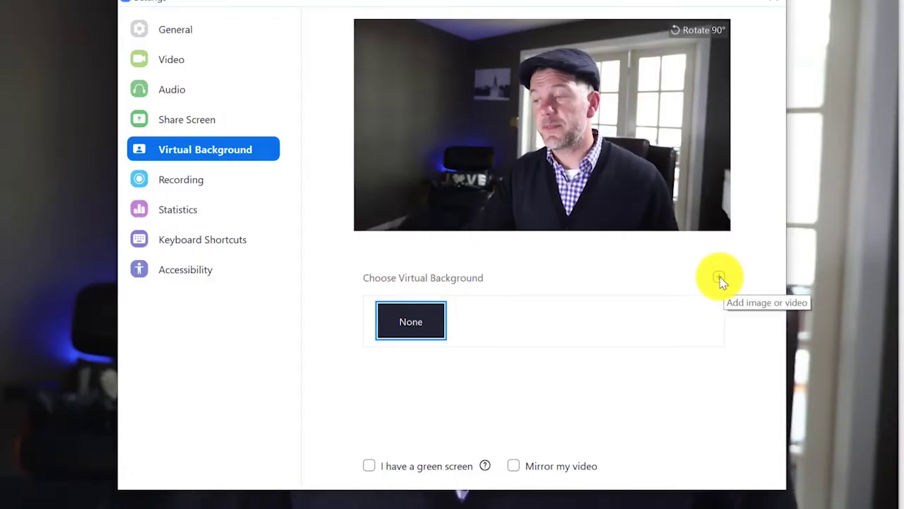
- Add the Logo Wide Green Screen Black II image as a virtual background via + > Add Image
click(719, 278)
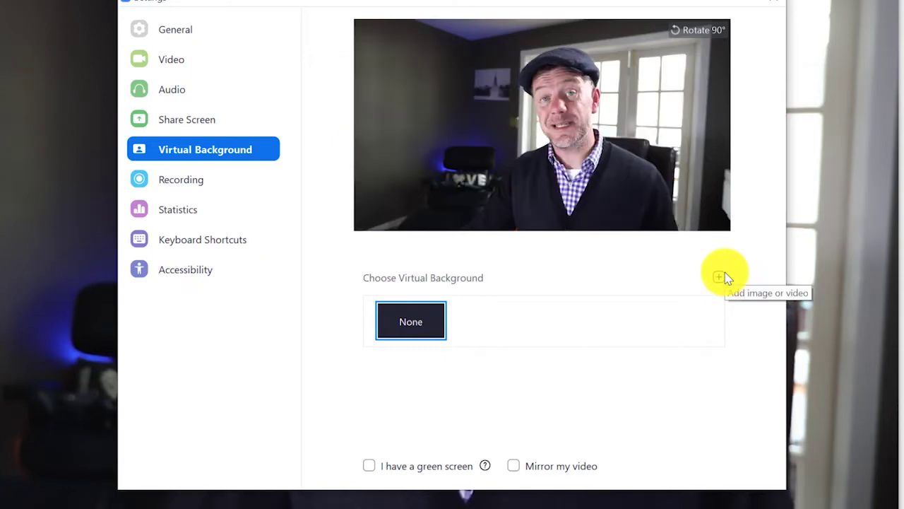
click(719, 278)
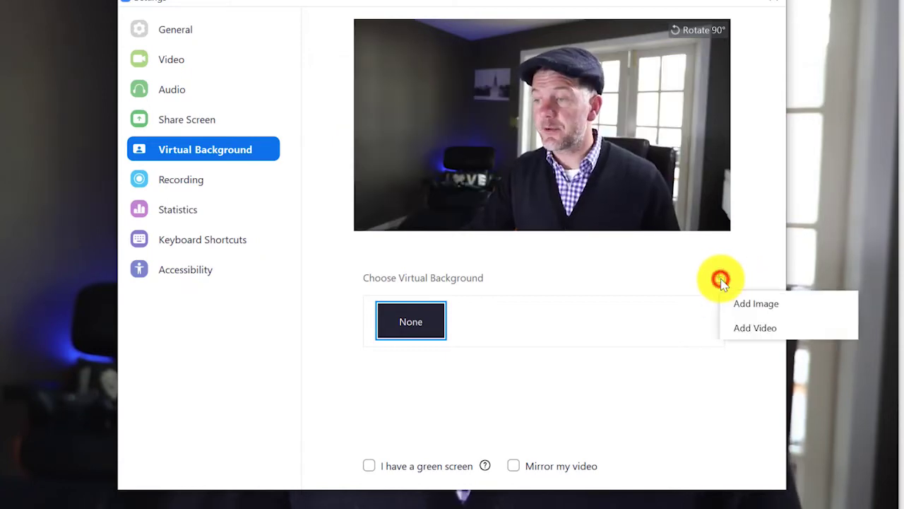
click(791, 305)
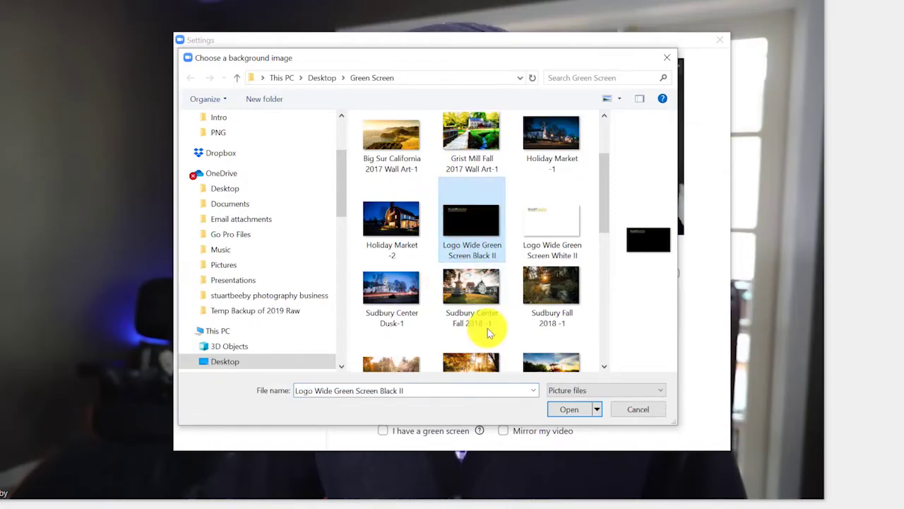
click(571, 408)
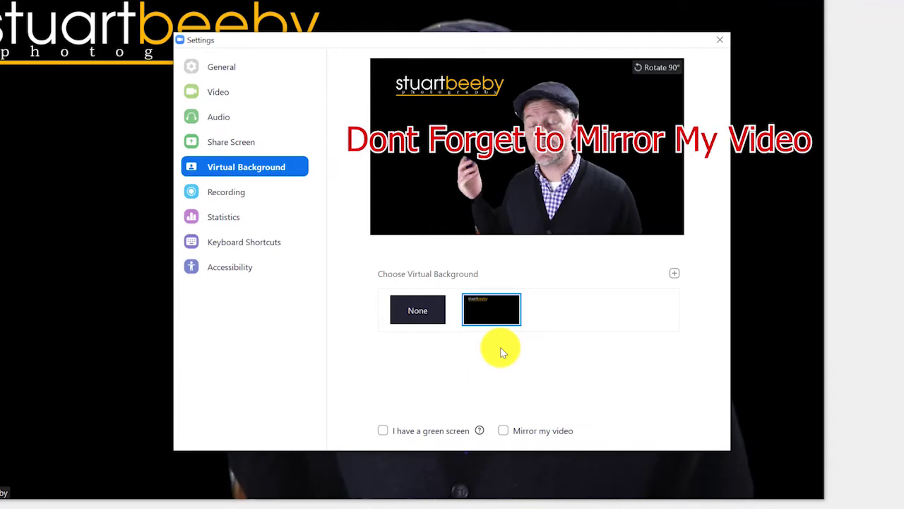
- Back in Video settings, toggle Mirror my video on and off several times
click(441, 322)
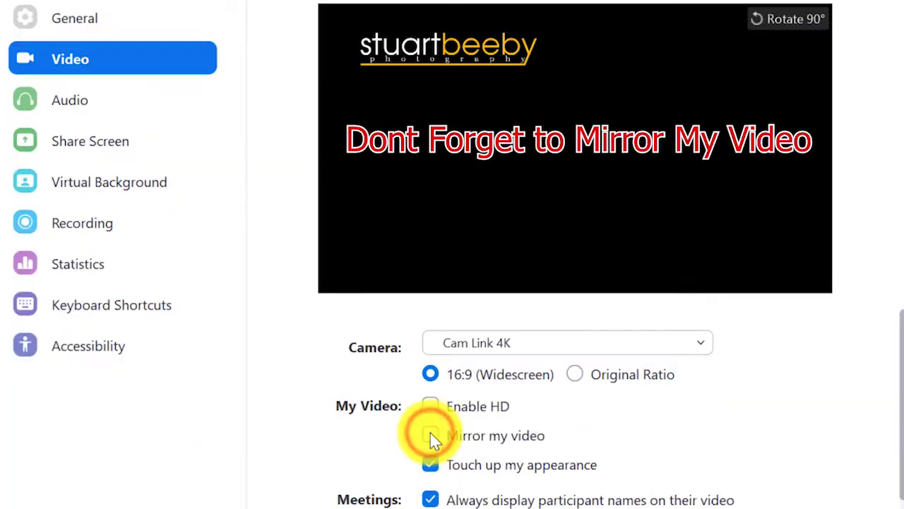
click(431, 435)
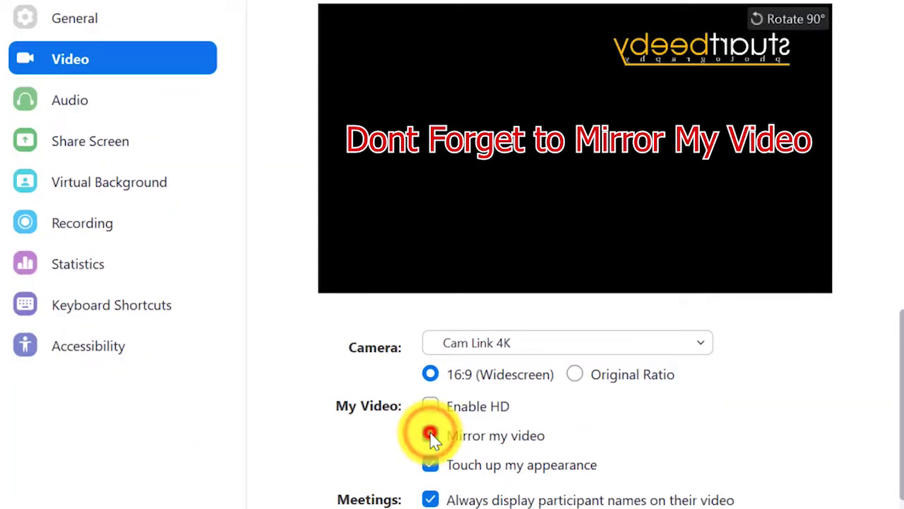
click(431, 435)
click(431, 435)
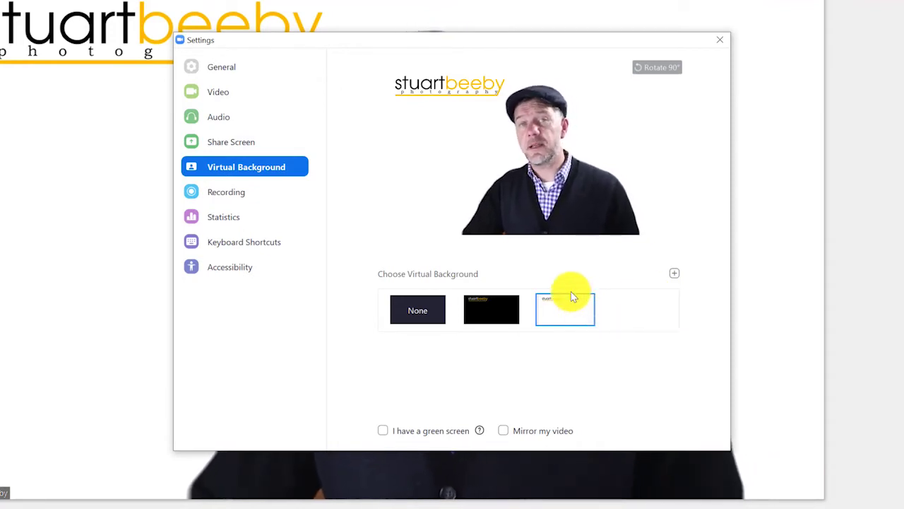
- Add the Beeby Studios Sudbury MA -2 and -8 images as virtual backgrounds
click(675, 274)
click(700, 289)
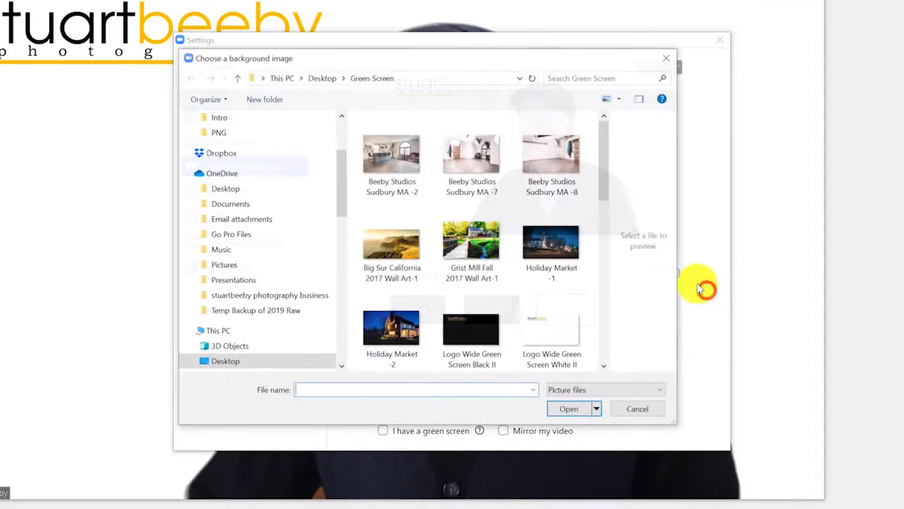
click(397, 159)
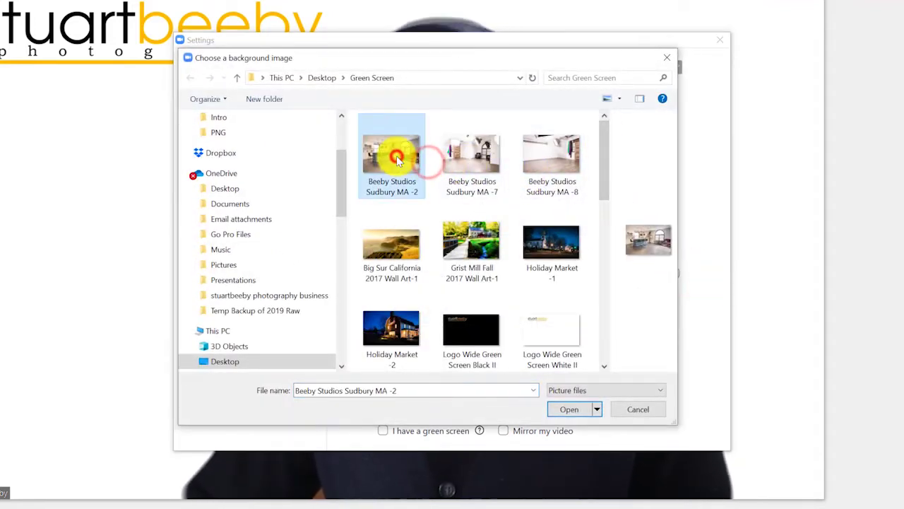
click(562, 410)
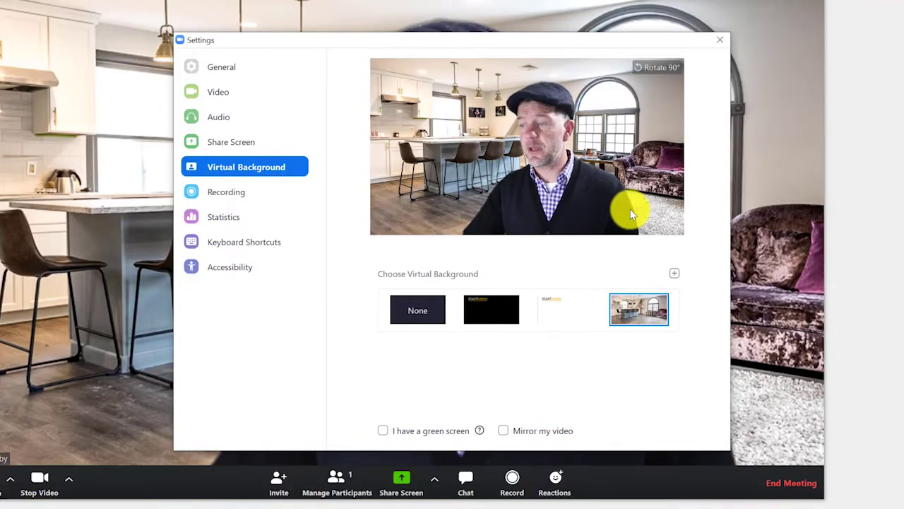
click(674, 273)
click(553, 168)
click(571, 409)
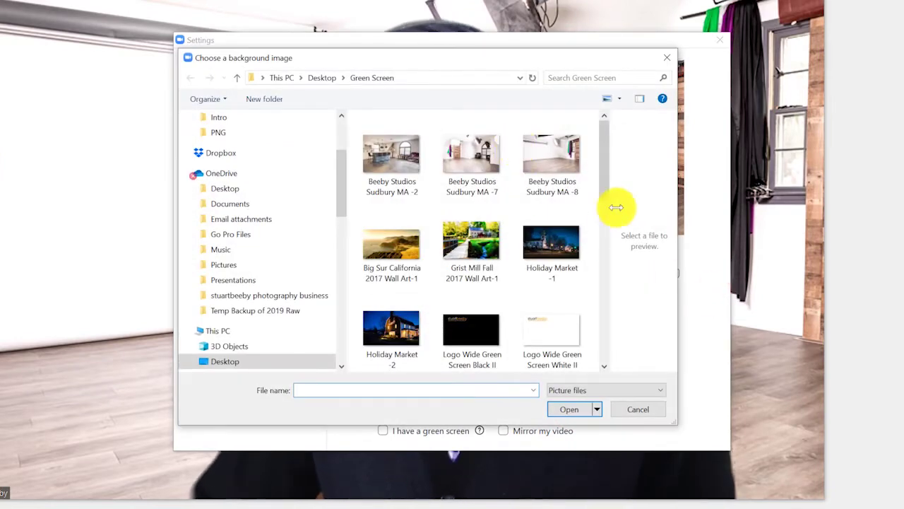
- Add the Big Sur California image and a snowy winter image as virtual backgrounds
mouse_move(604, 179)
mouse_down()
mouse_move(604, 189)
mouse_move(605, 171)
mouse_up()
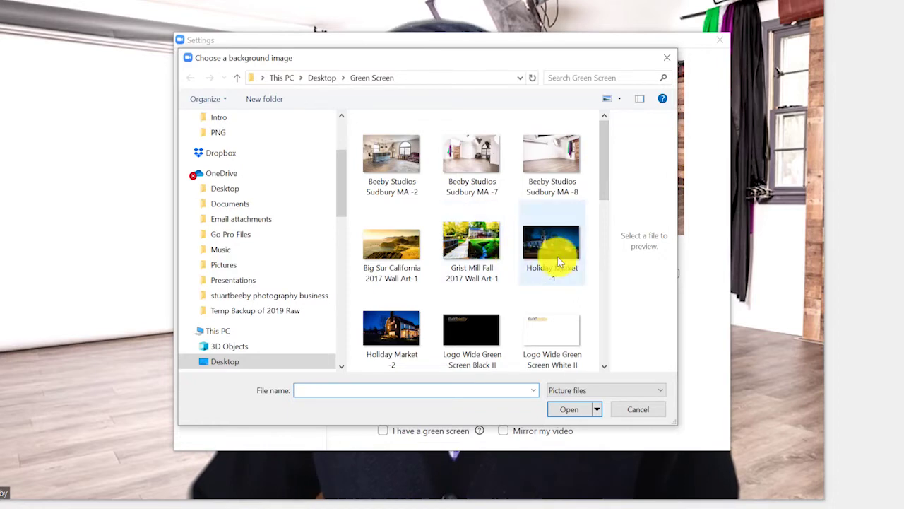
click(400, 250)
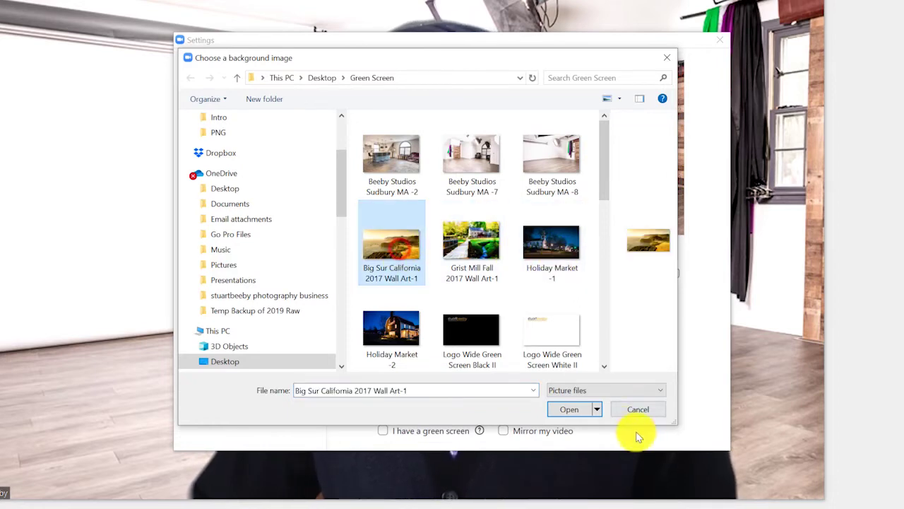
click(569, 410)
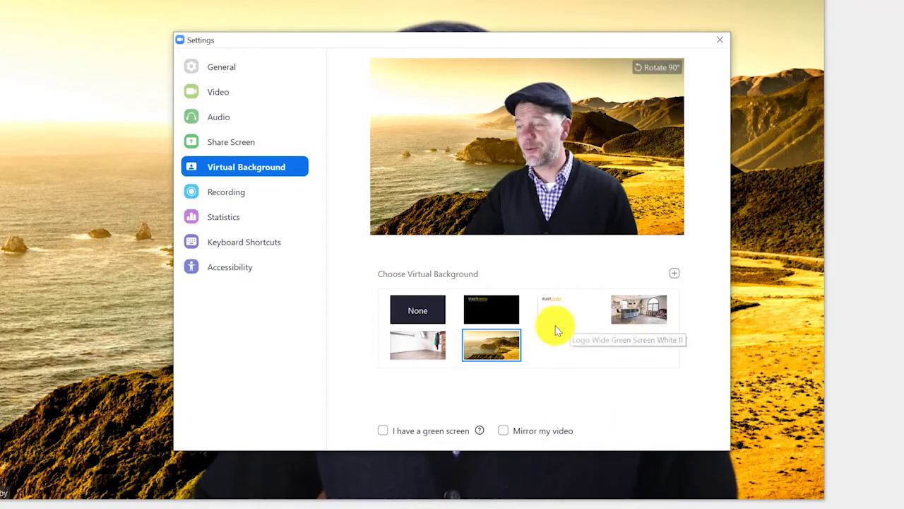
click(674, 274)
click(708, 297)
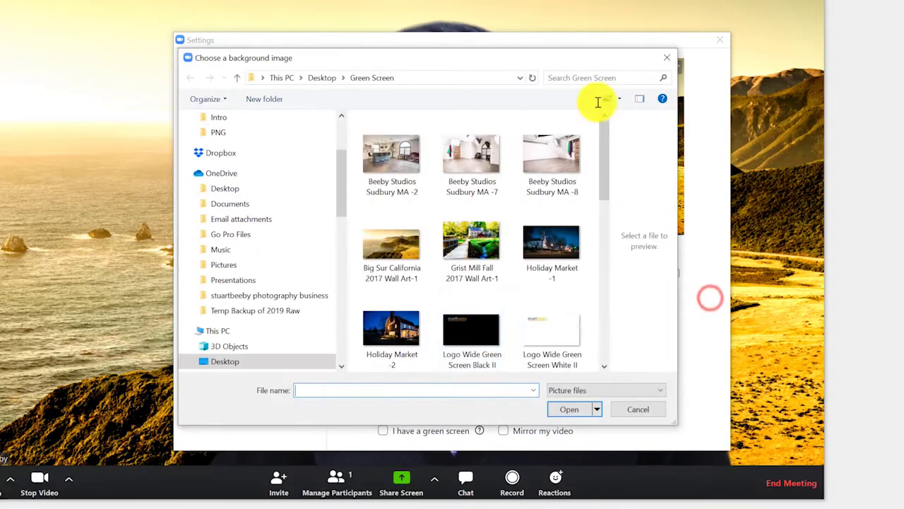
scroll(555, 291, down, 5)
double_click(551, 305)
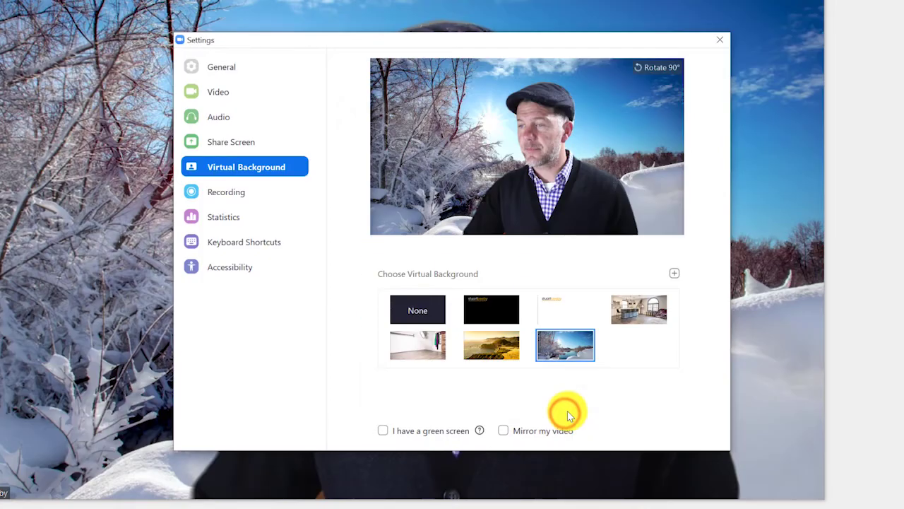
click(675, 274)
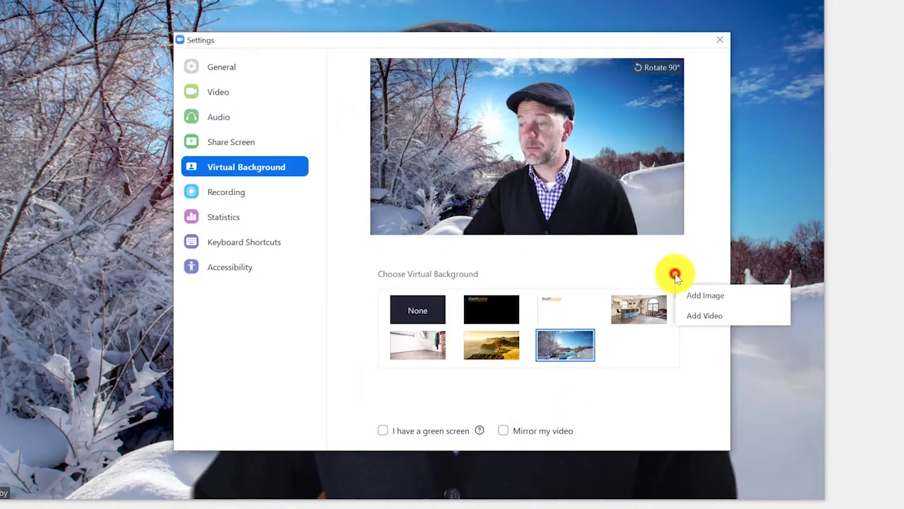
- Add the Pexels Videos 2344549 lake clip from the Green Screen folder as a video background
click(704, 317)
click(392, 163)
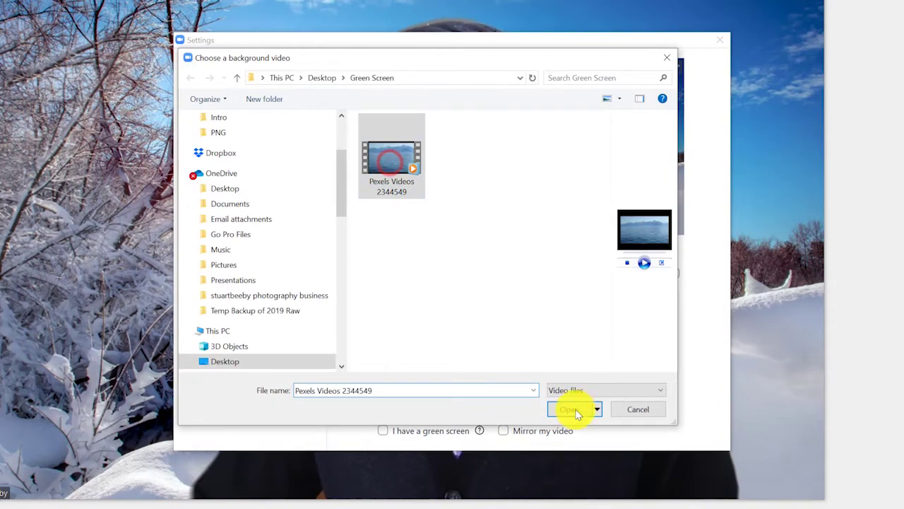
click(574, 409)
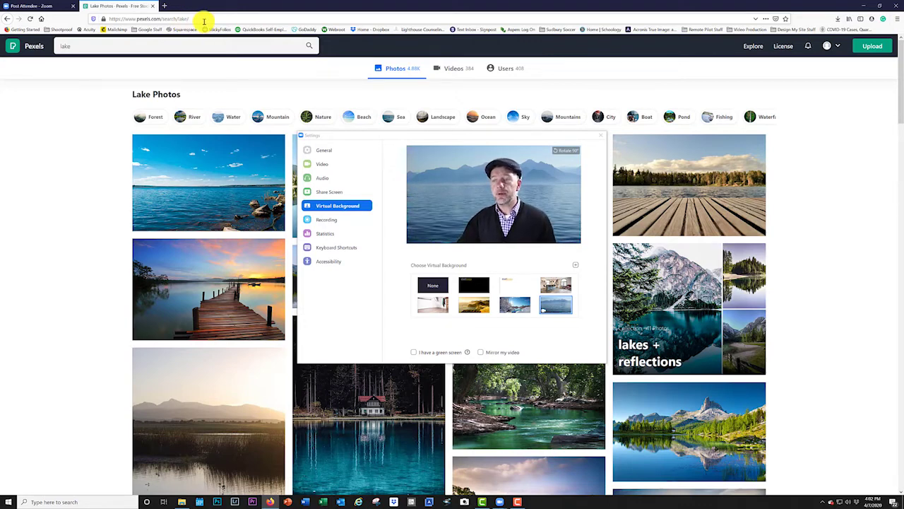
- Search Pexels for lavender and open the lavender field video's Free Download size choices
click(82, 46)
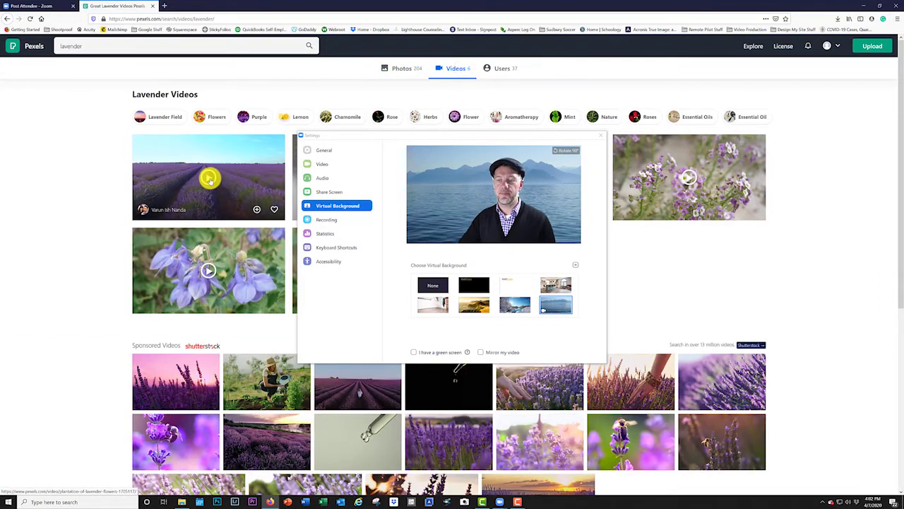
click(209, 179)
click(790, 61)
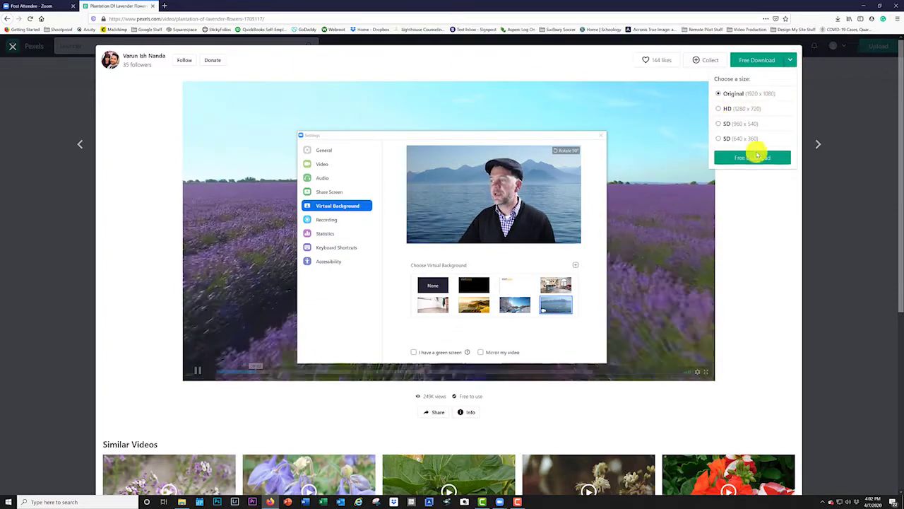
click(789, 62)
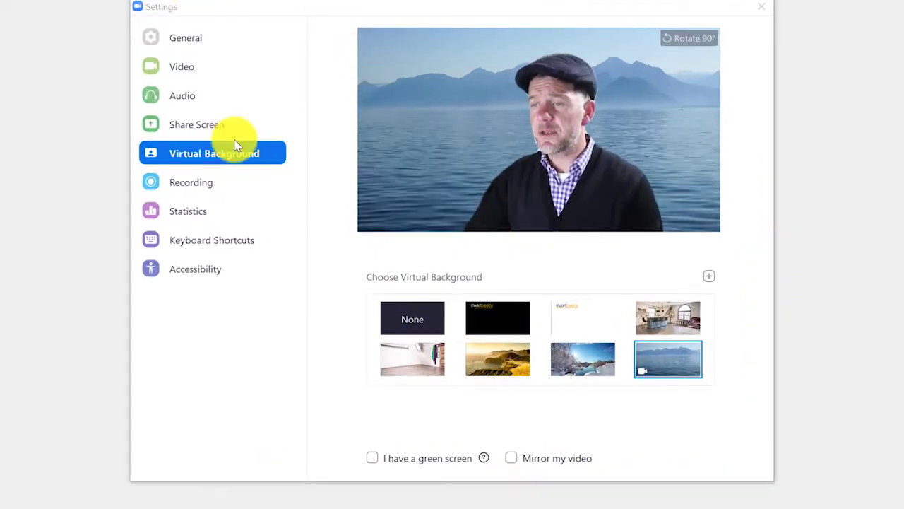
- Switch the camera to AUSDOM FHD Camera and set the video to 16:9 widescreen
click(202, 74)
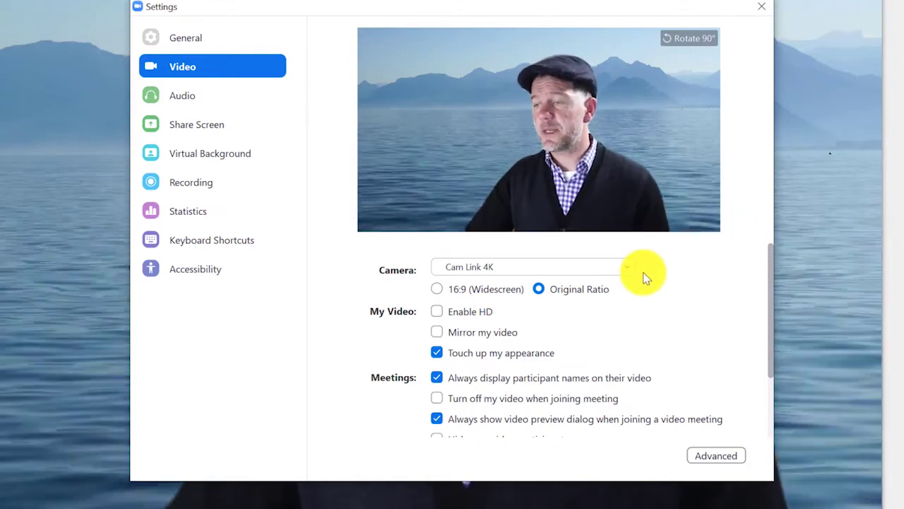
click(639, 272)
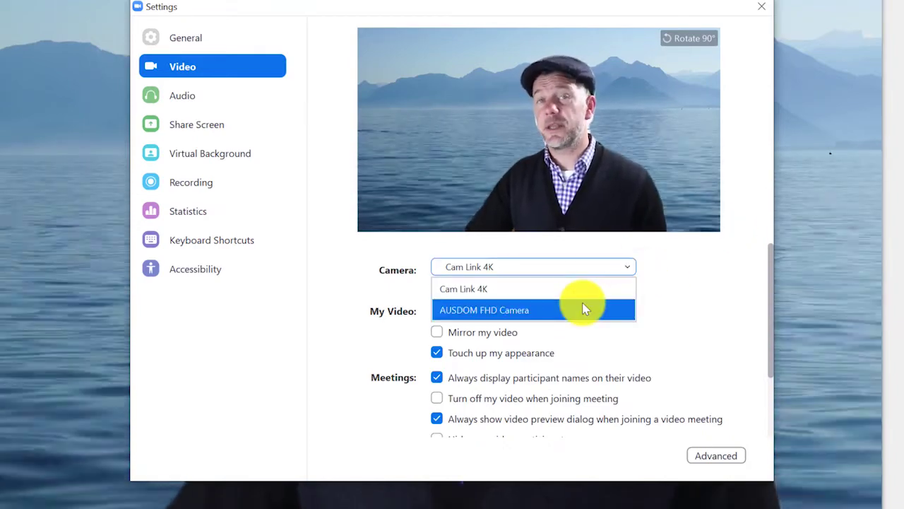
click(572, 308)
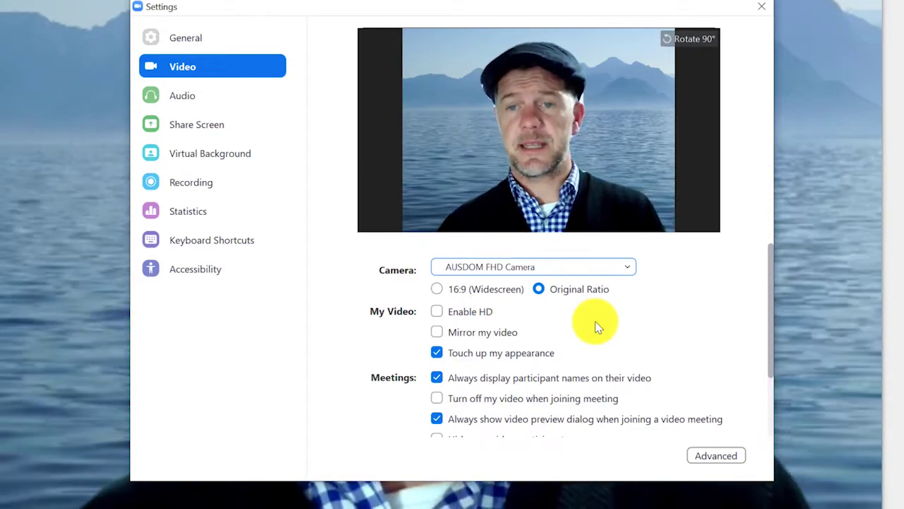
click(440, 289)
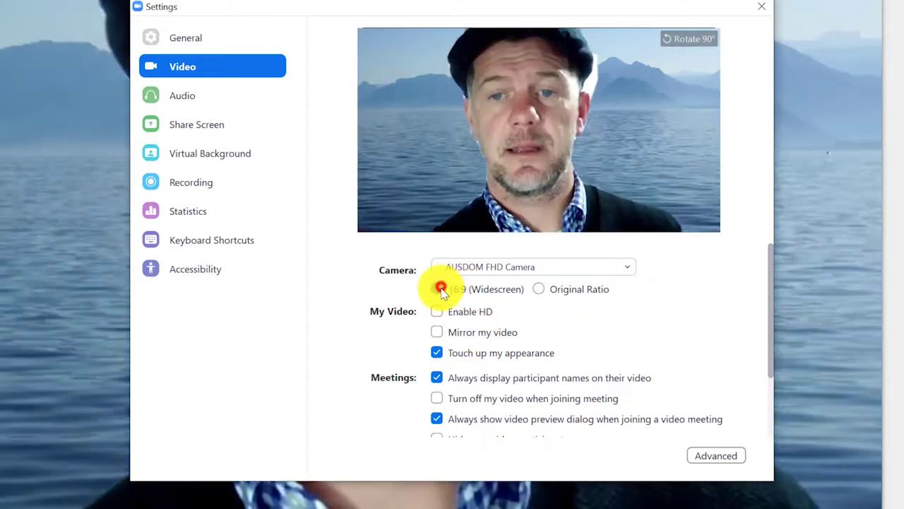
- Switch the camera to Cam Link 4K, then back to AUSDOM FHD Camera
click(494, 267)
click(495, 285)
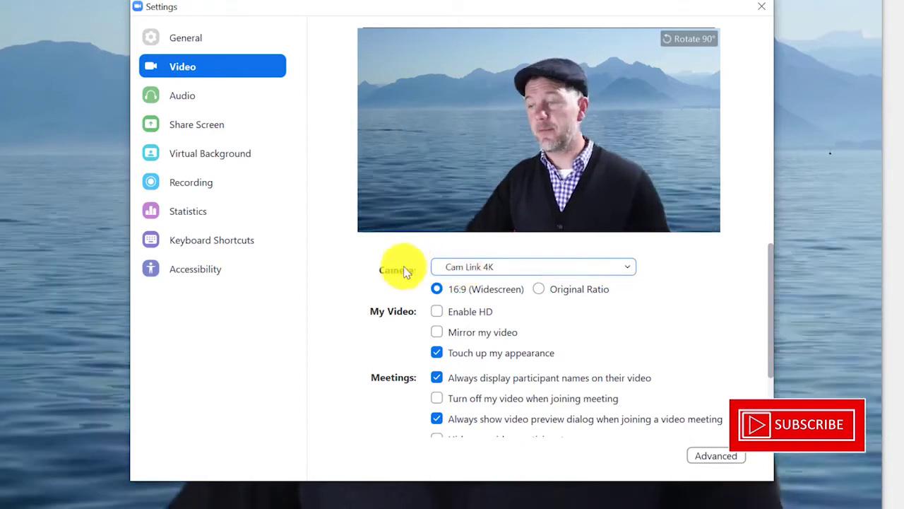
click(630, 272)
click(530, 309)
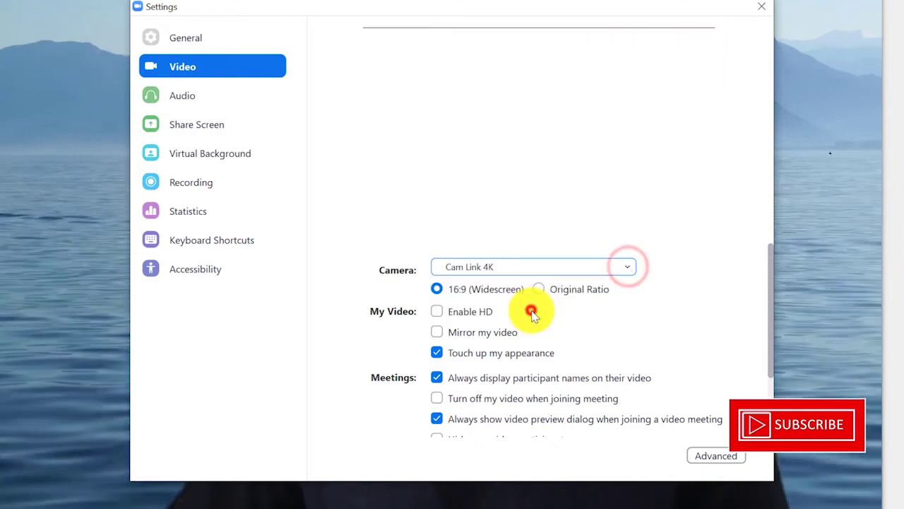